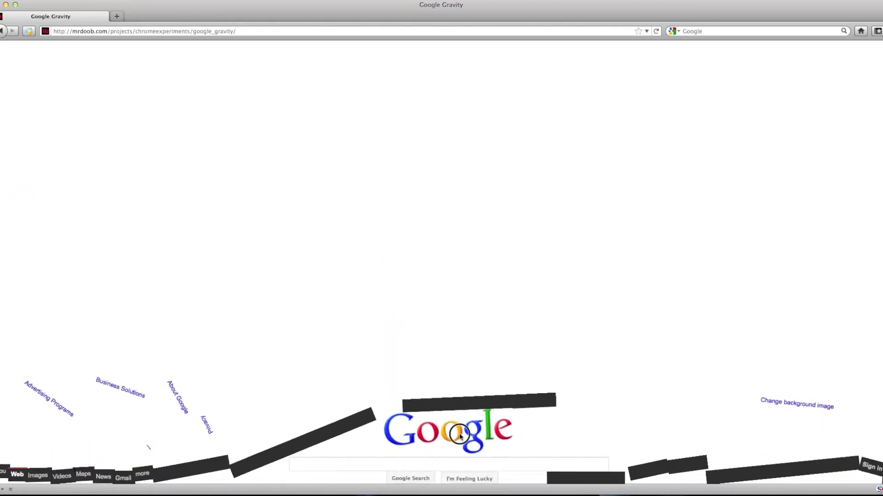
Fling the fallen Google logo over to the lower left of the page
{"action": "left_click_drag", "start_coordinate": [205, 465], "coordinate": [37, 454]}
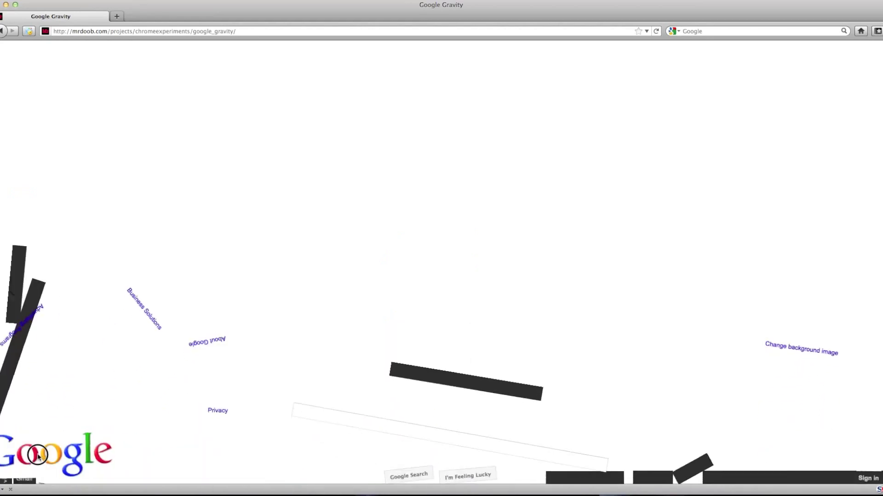